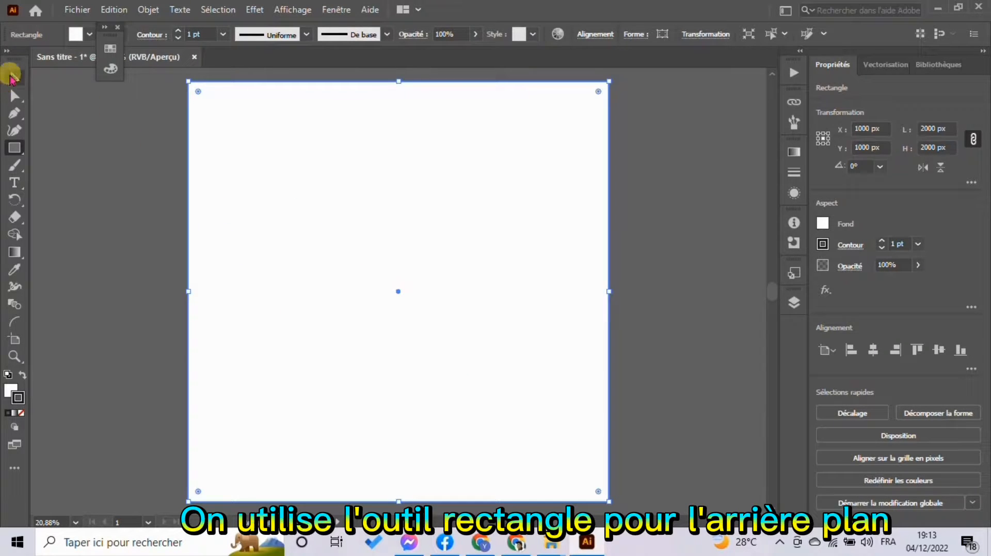
# Step: Fill the background rectangle with colour B7A597, remove its stroke, and deselect it
pyautogui.click(14, 77)
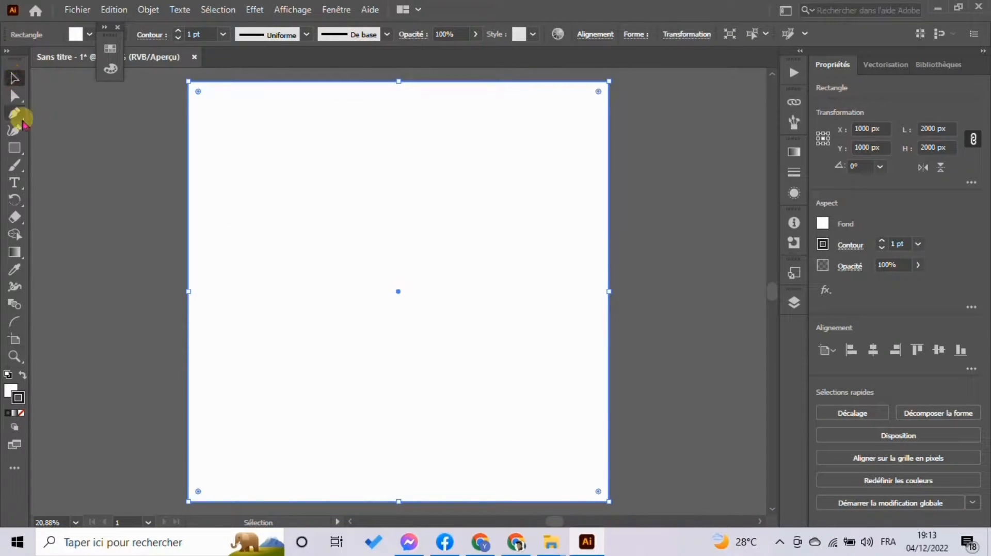
pyautogui.click(11, 390)
pyautogui.click(152, 87)
pyautogui.click(138, 87)
pyautogui.doubleClick(11, 390)
pyautogui.click(594, 280)
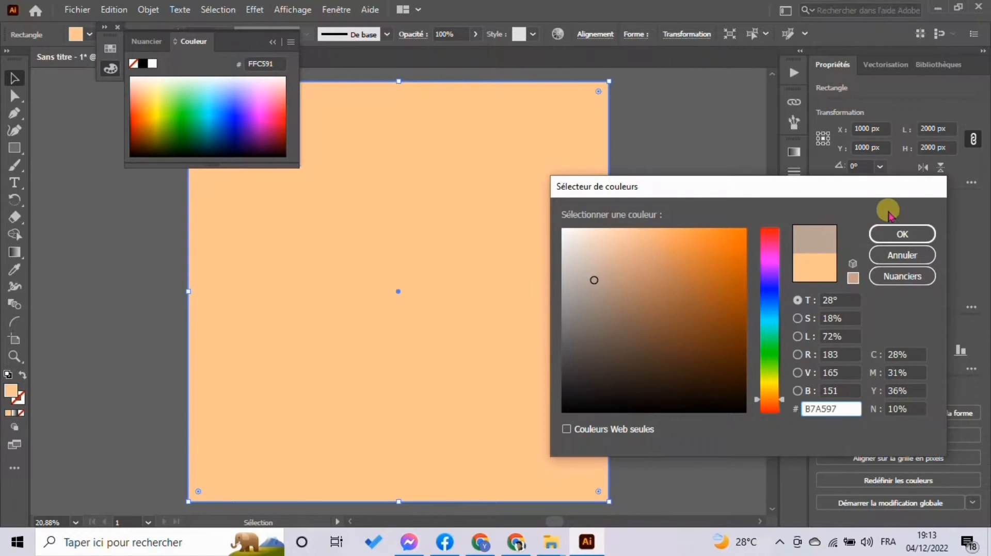
pyautogui.click(901, 234)
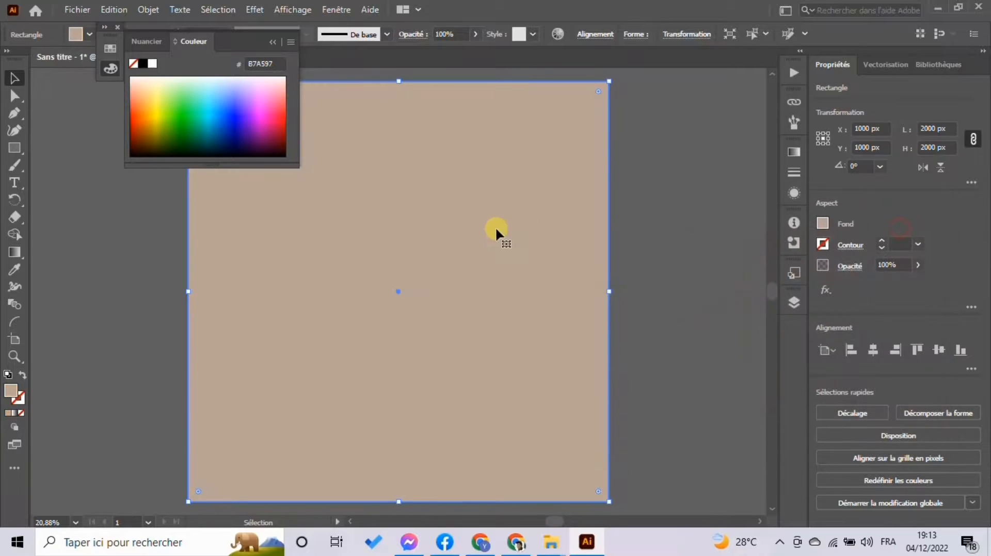
pyautogui.click(272, 41)
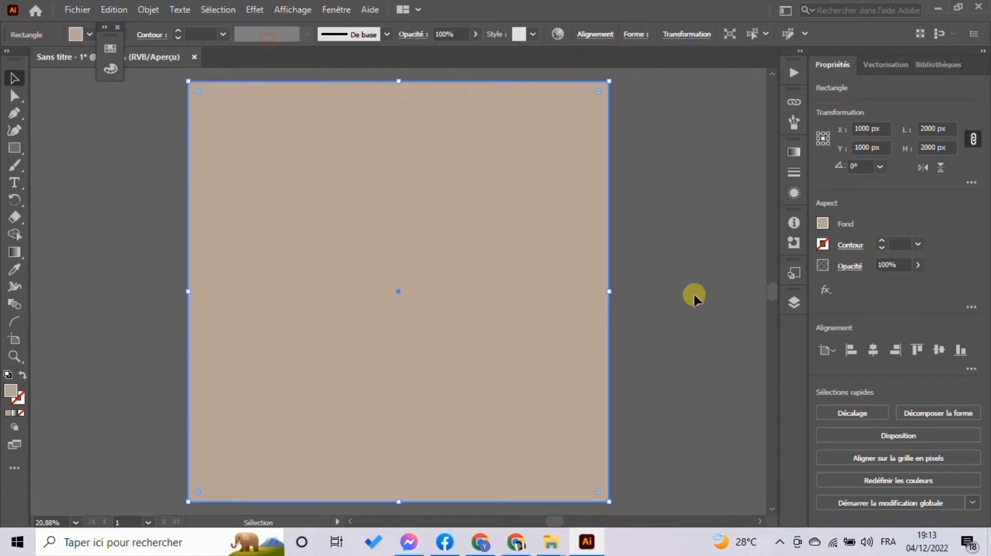
pyautogui.click(693, 292)
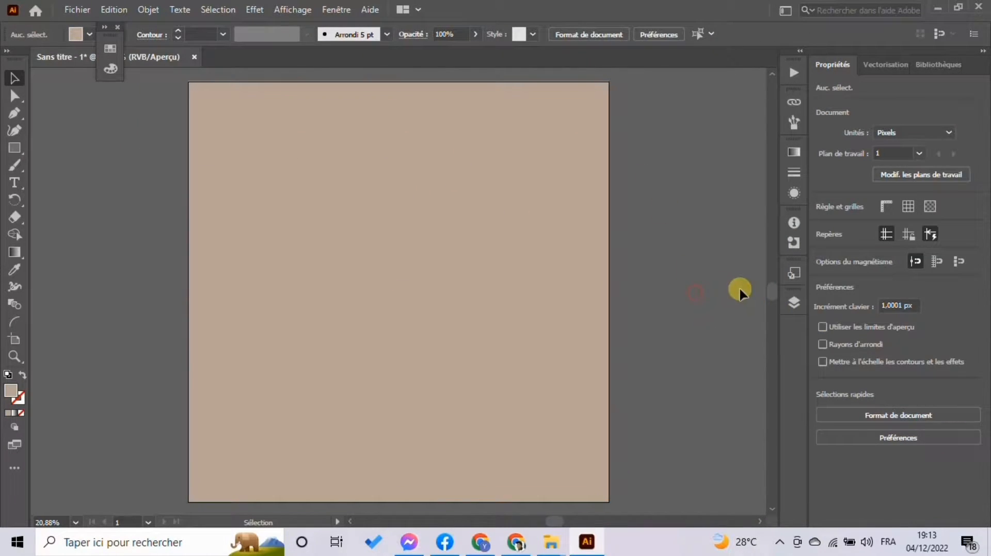
# Step: Lock the background layer Calque 1 and add a new layer above it
pyautogui.click(793, 303)
pyautogui.click(468, 338)
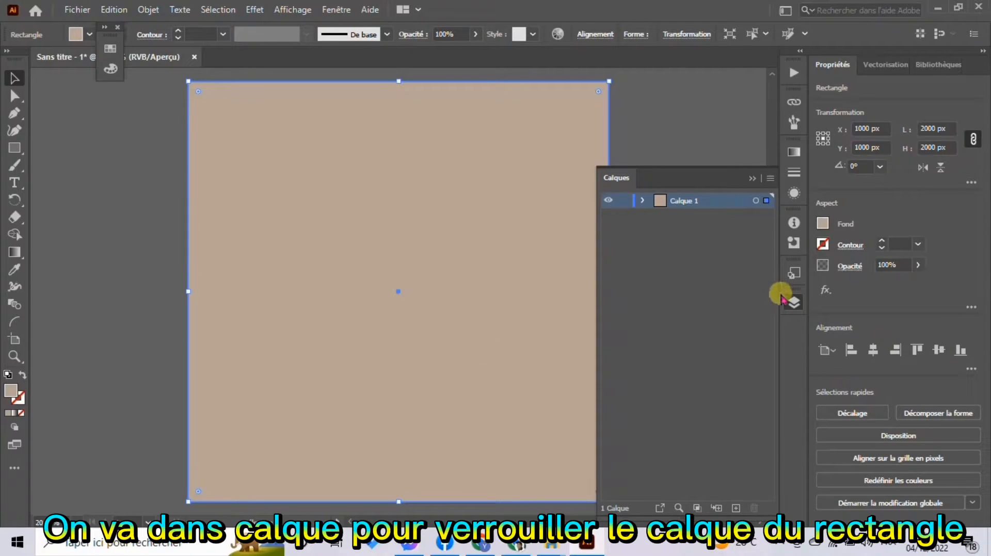
pyautogui.click(622, 200)
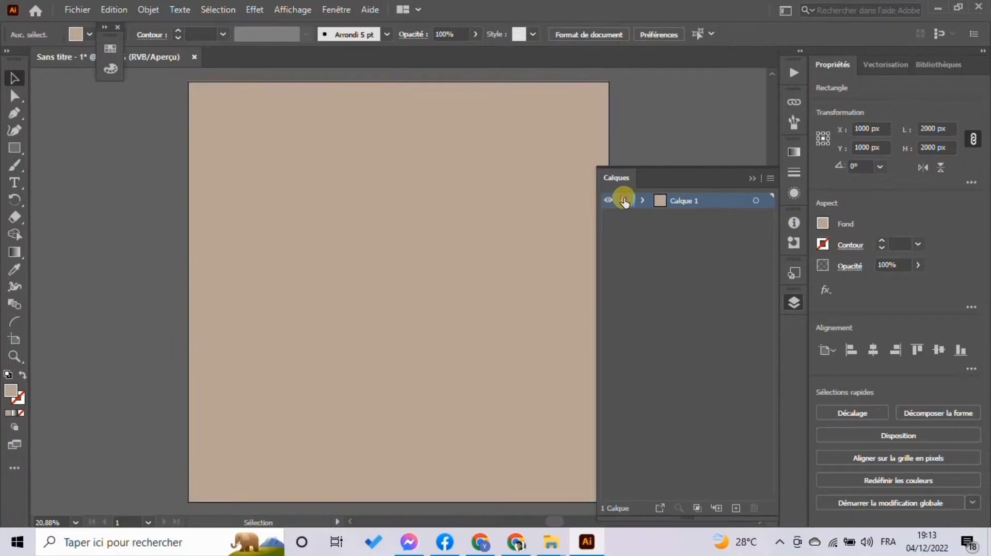
pyautogui.click(735, 508)
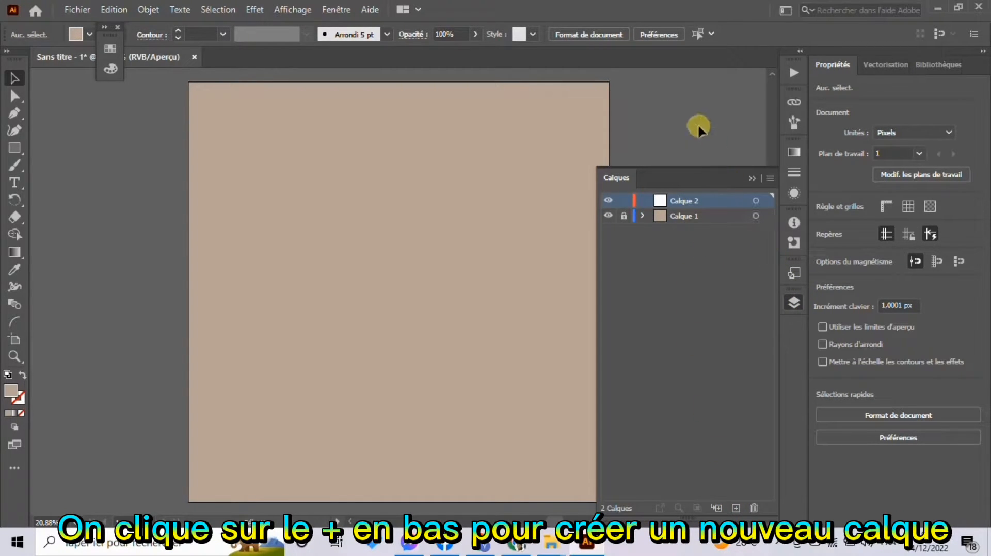
pyautogui.click(793, 302)
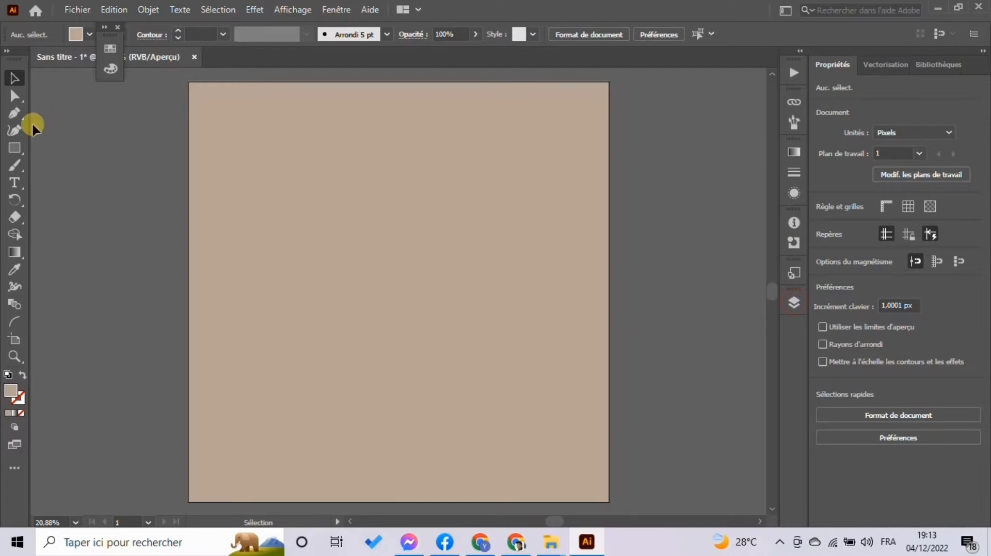
# Step: Draw an unfilled circle about 1347 px wide with a 1 pt stroke and centre it horizontally and vertically on the artboard
pyautogui.moveTo(15, 148); pyautogui.dragTo(82, 163)
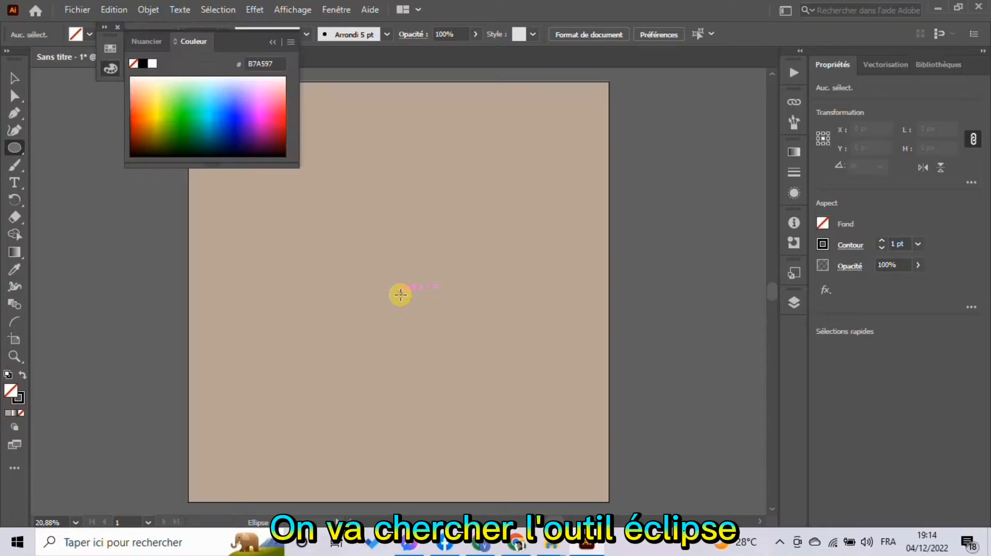
pyautogui.moveTo(400, 290); pyautogui.dragTo(541, 364)
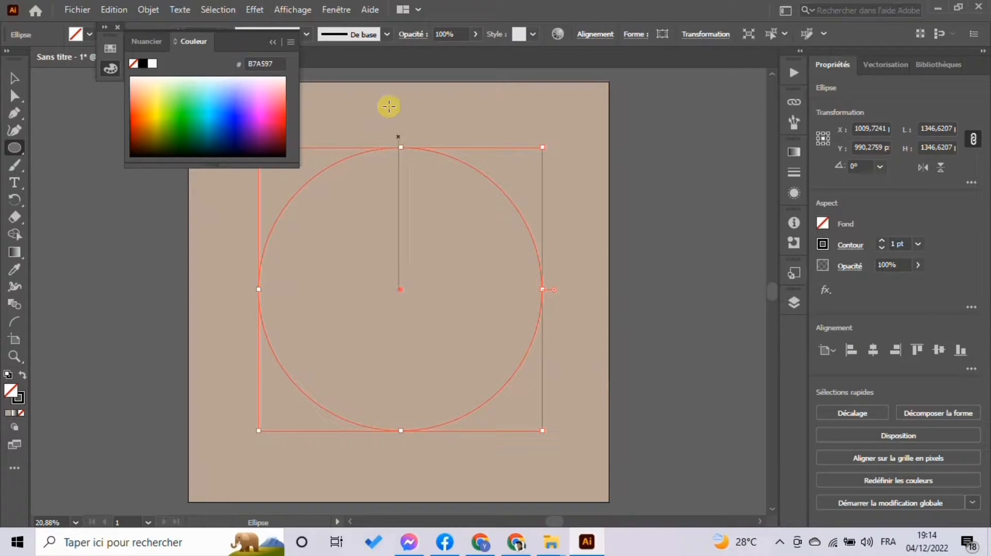
pyautogui.click(874, 349)
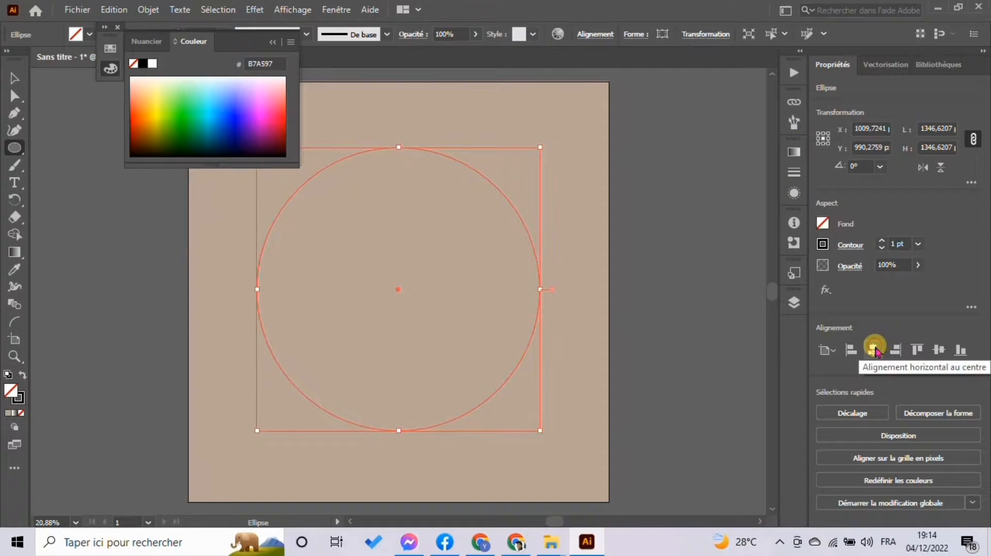
pyautogui.click(938, 350)
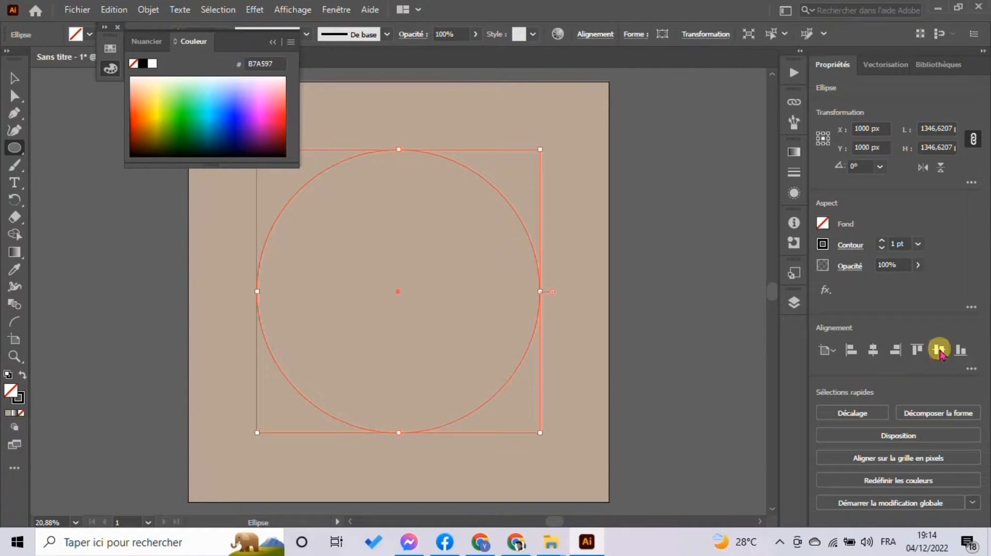
pyautogui.click(273, 42)
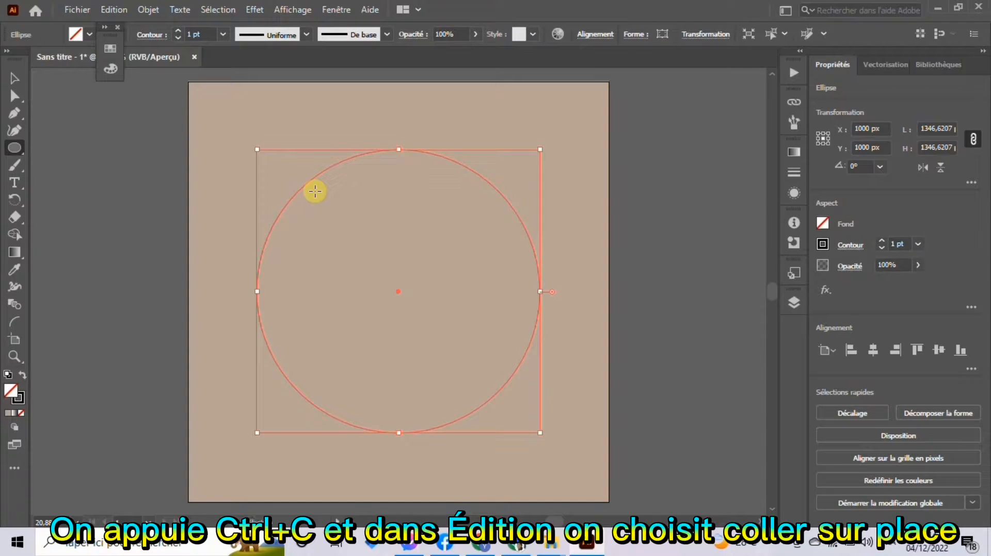
# Step: Paste a copy of the circle in place and shrink it around its centre to about 390 px wide
pyautogui.click(114, 9)
pyautogui.click(150, 143)
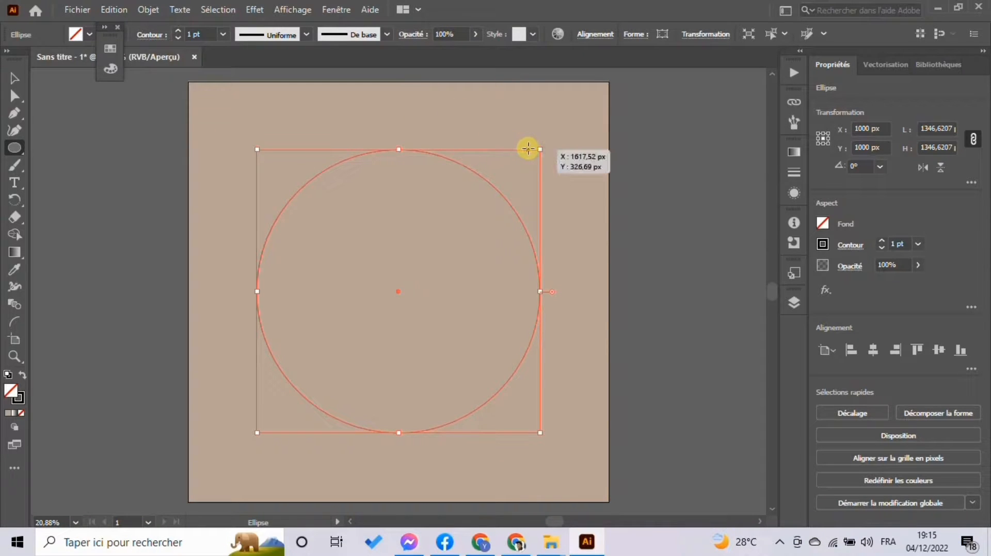
pyautogui.moveTo(539, 149); pyautogui.dragTo(448, 250)
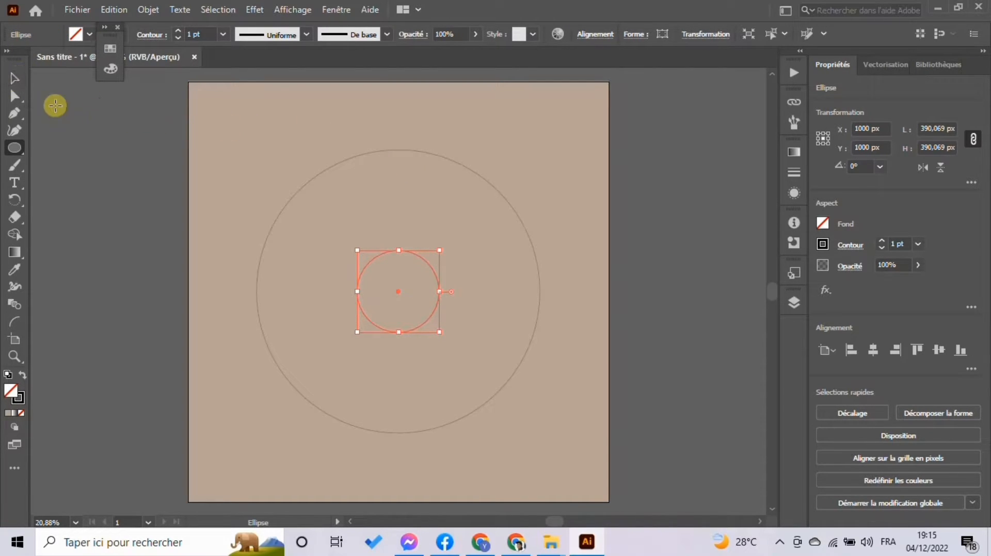
# Step: Select both circles and open the Zigzag distortion effect for them, keeping the artwork in view
pyautogui.click(21, 80)
pyautogui.moveTo(264, 147); pyautogui.dragTo(410, 302)
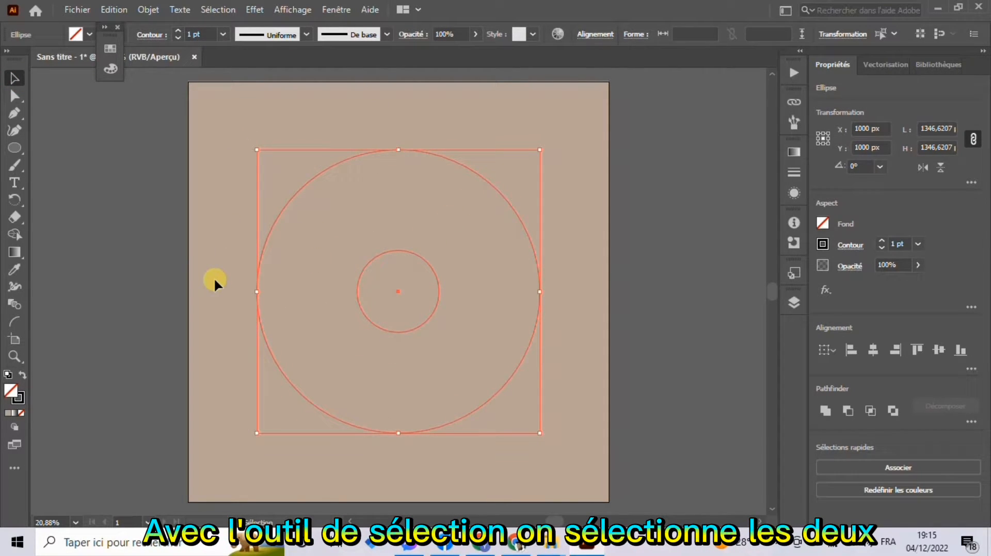
pyautogui.click(250, 11)
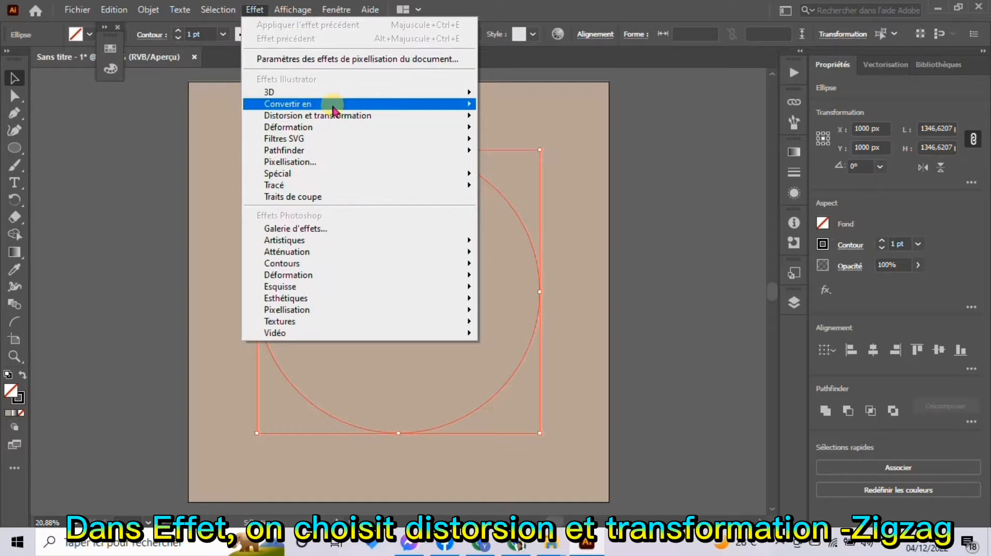
pyautogui.moveTo(335, 116)
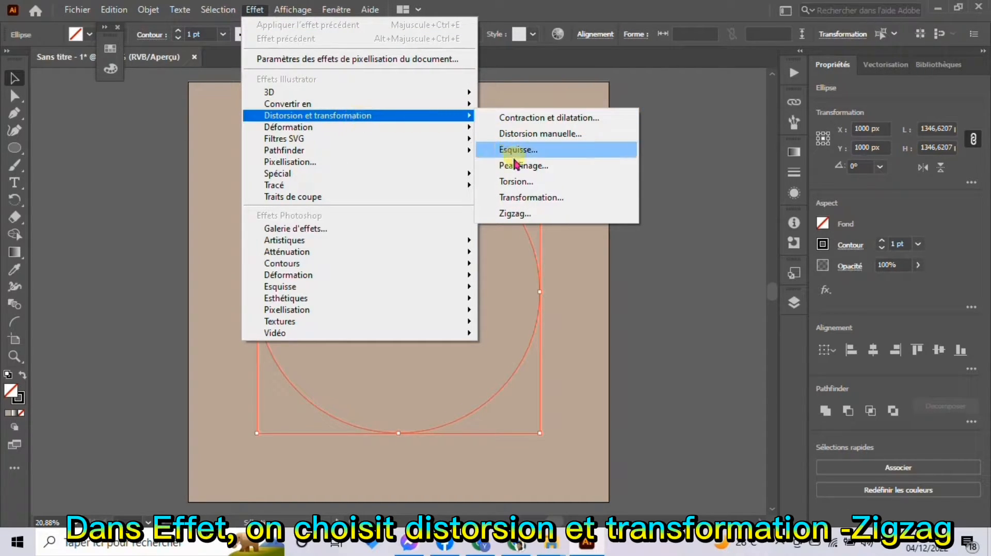
pyautogui.click(511, 214)
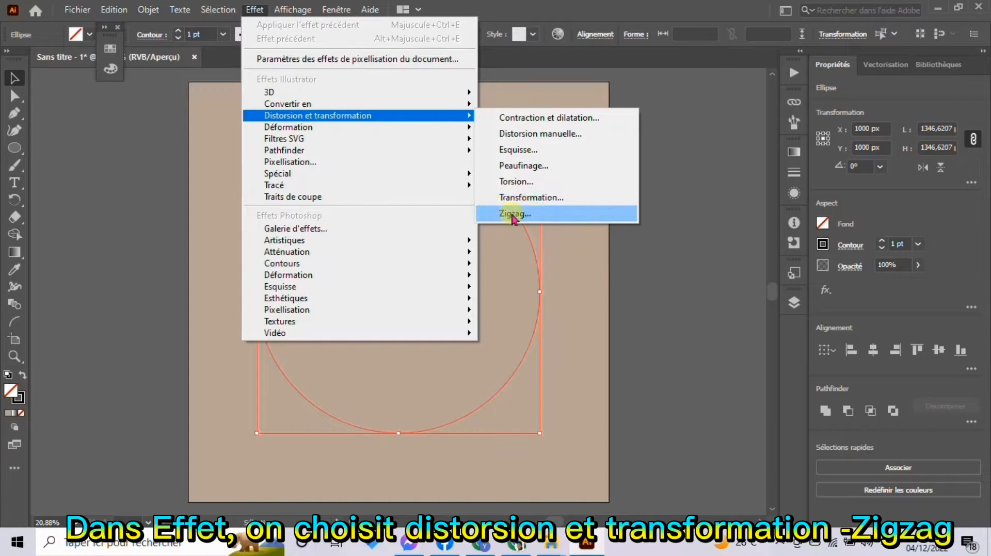
pyautogui.click(517, 220)
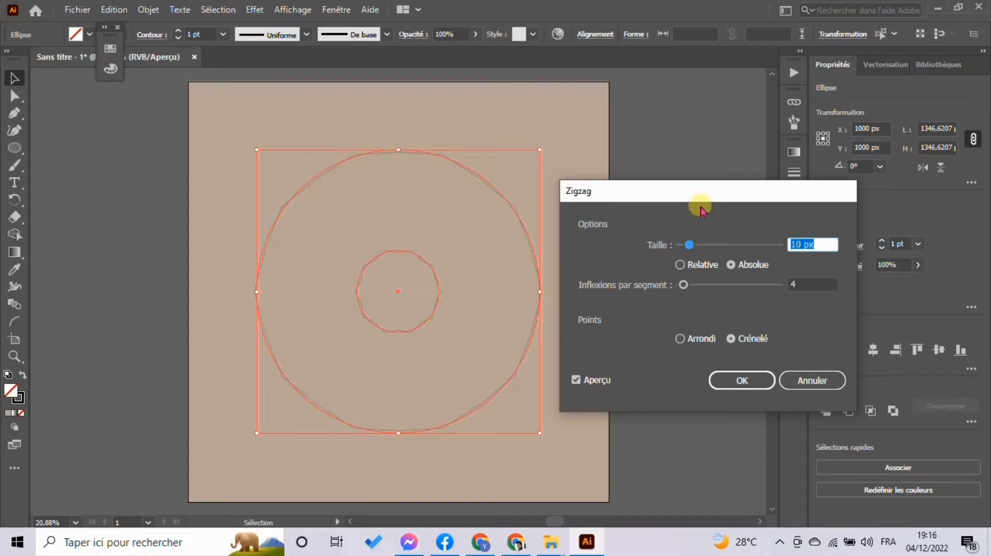
pyautogui.moveTo(693, 197); pyautogui.dragTo(742, 145)
# Step: Try a Zigzag size of 78 px with 87 inflexions per segment, comparing relative and absolute sizing
pyautogui.moveTo(742, 191); pyautogui.dragTo(808, 192)
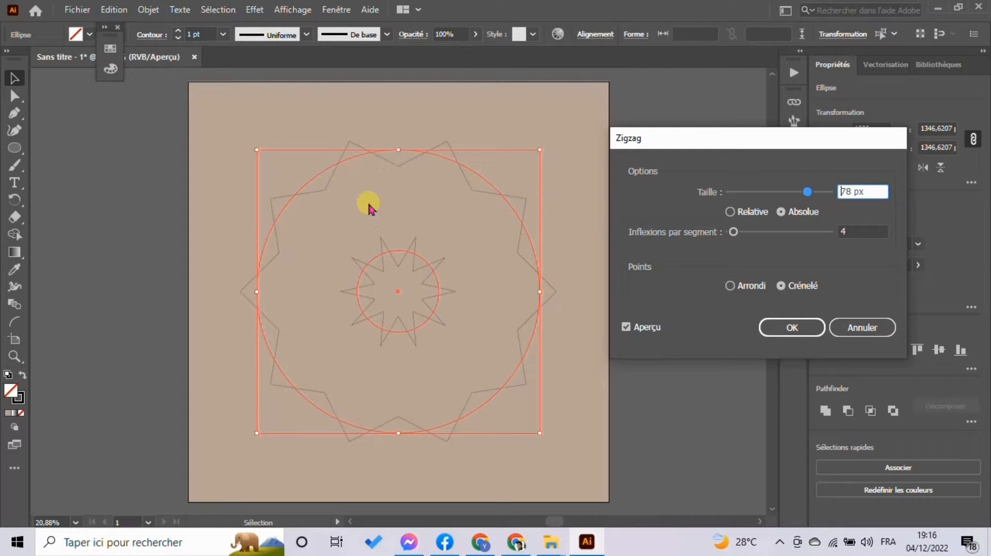
pyautogui.moveTo(734, 232); pyautogui.dragTo(816, 235)
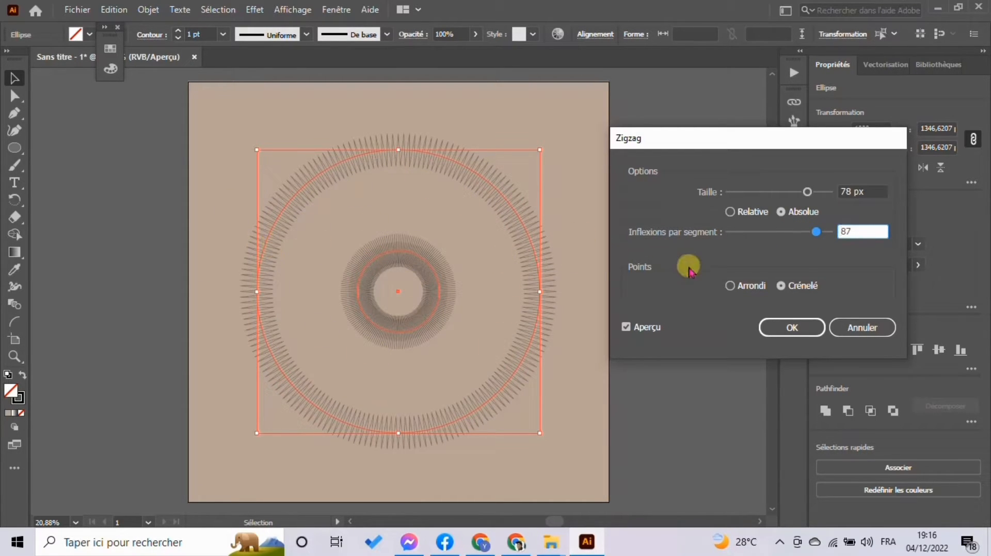
pyautogui.click(733, 286)
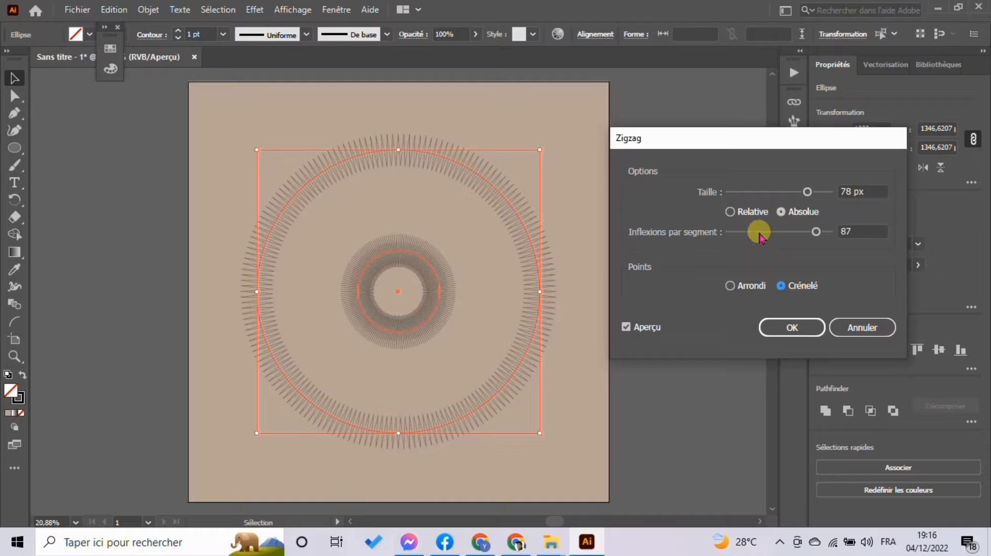
pyautogui.click(731, 212)
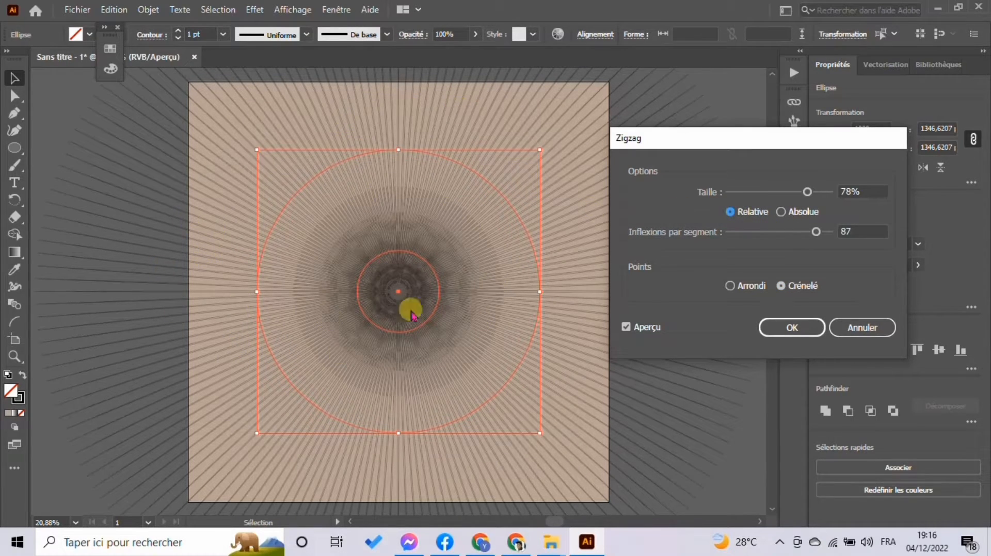
pyautogui.click(780, 212)
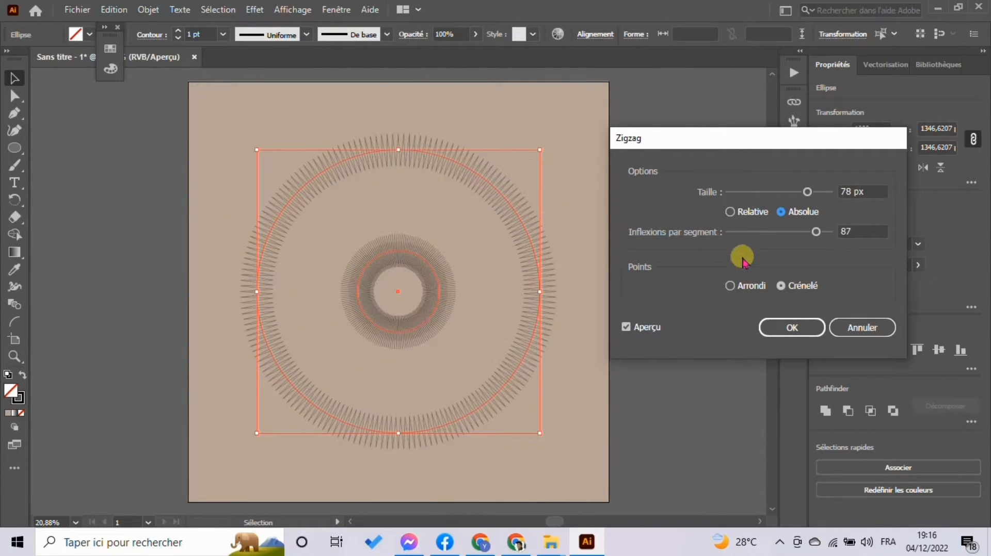
# Step: Apply the Zigzag effect with a relative size of 32%, 48 inflexions per segment, and rounded (Arrondi) points
pyautogui.click(728, 212)
pyautogui.moveTo(805, 192); pyautogui.dragTo(756, 208)
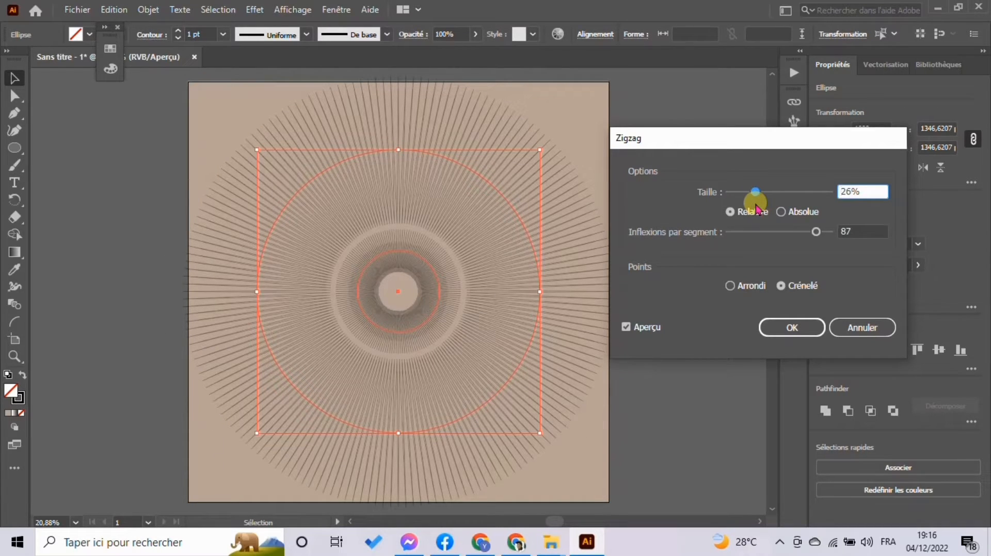
pyautogui.moveTo(755, 199); pyautogui.dragTo(763, 200)
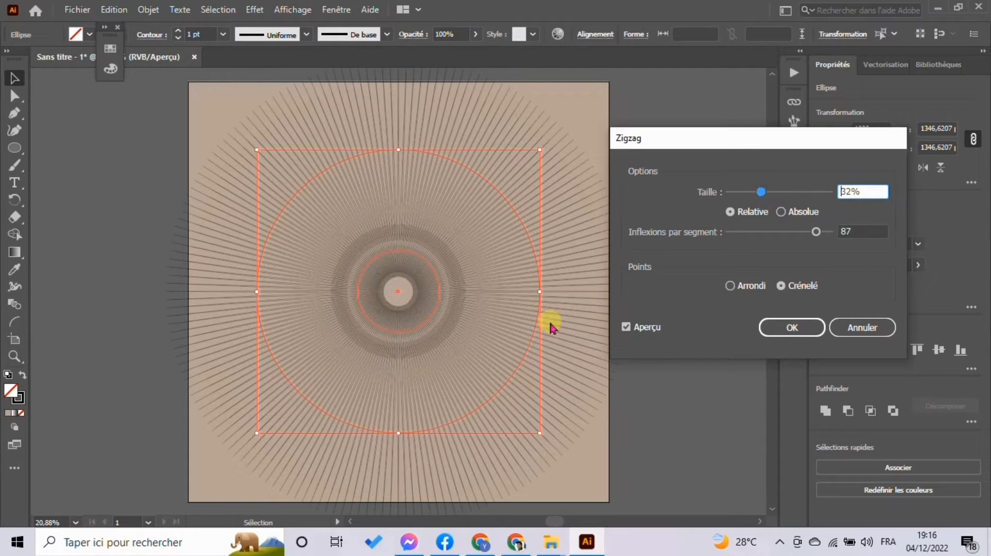
pyautogui.moveTo(814, 233); pyautogui.dragTo(776, 240)
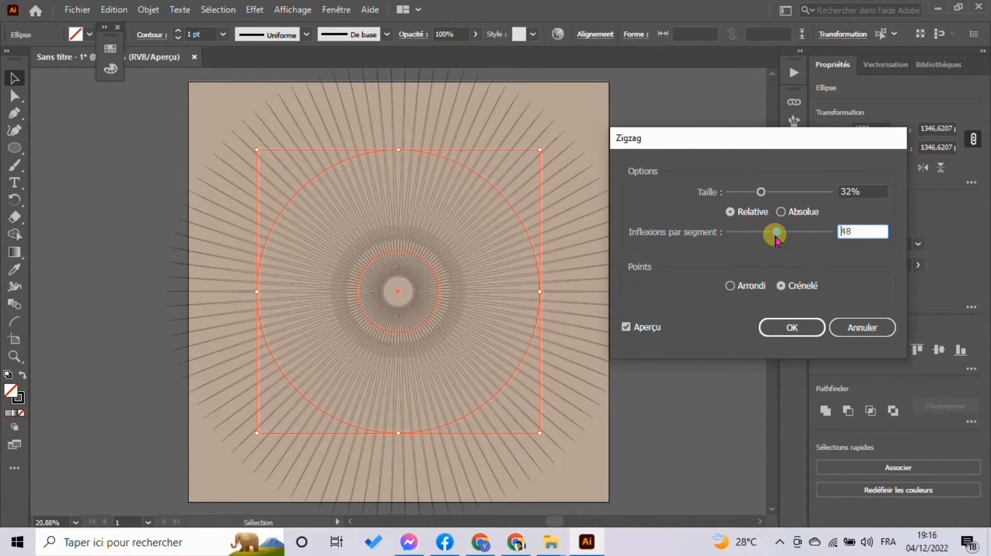
pyautogui.click(729, 287)
pyautogui.click(781, 285)
pyautogui.click(730, 286)
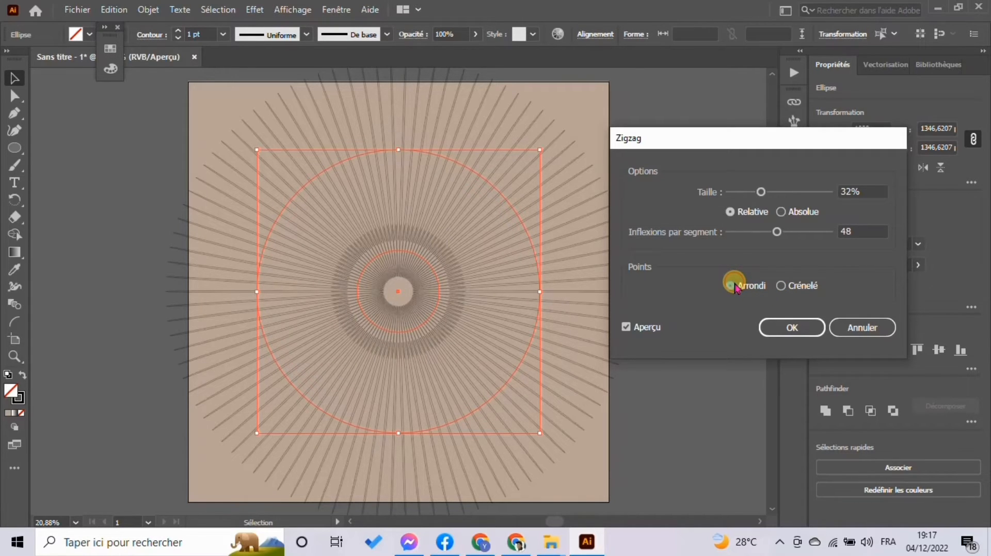
pyautogui.click(772, 329)
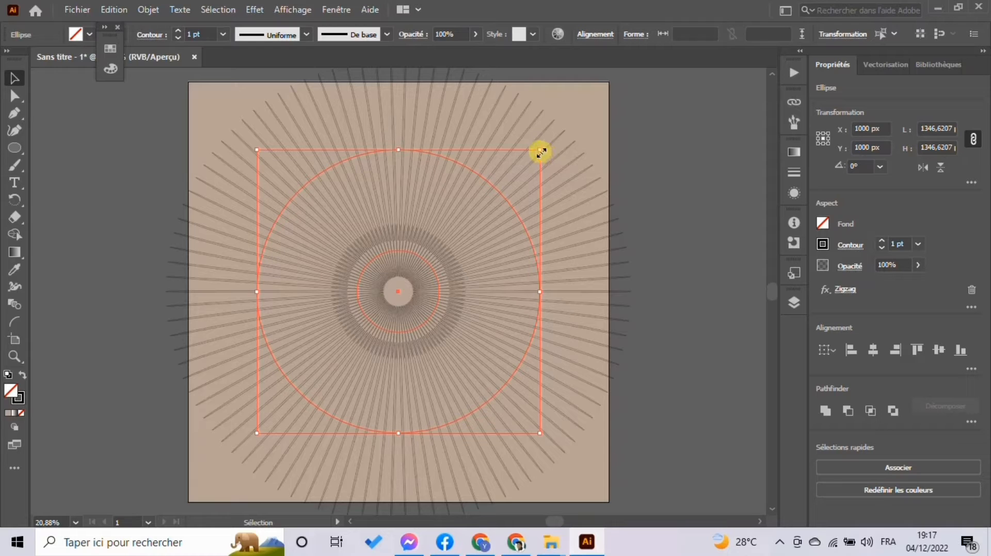
# Step: Scale the two zigzag circles together around their centre to about 935 px wide and set their stroke to 3 pt
pyautogui.moveTo(541, 152); pyautogui.dragTo(517, 194)
pyautogui.click(675, 189)
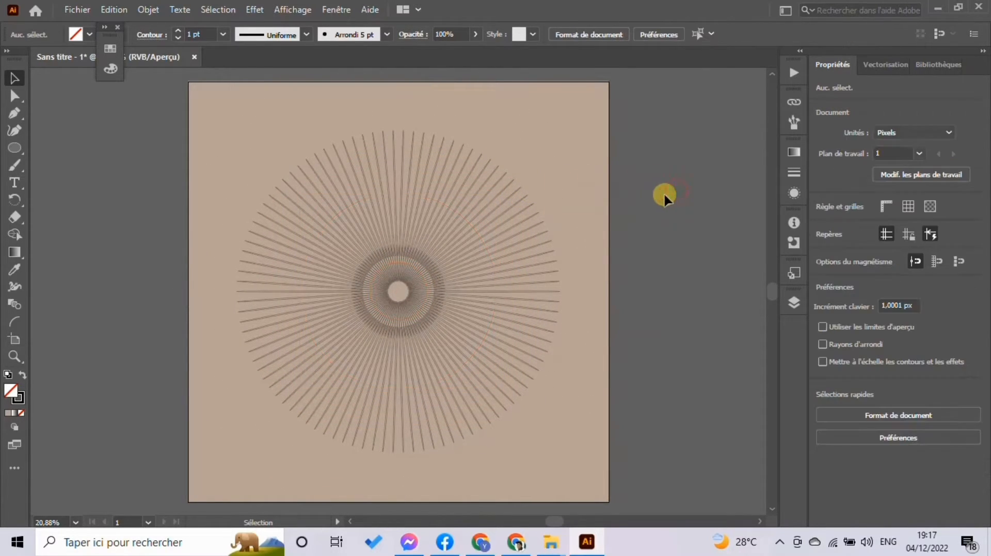
pyautogui.click(384, 298)
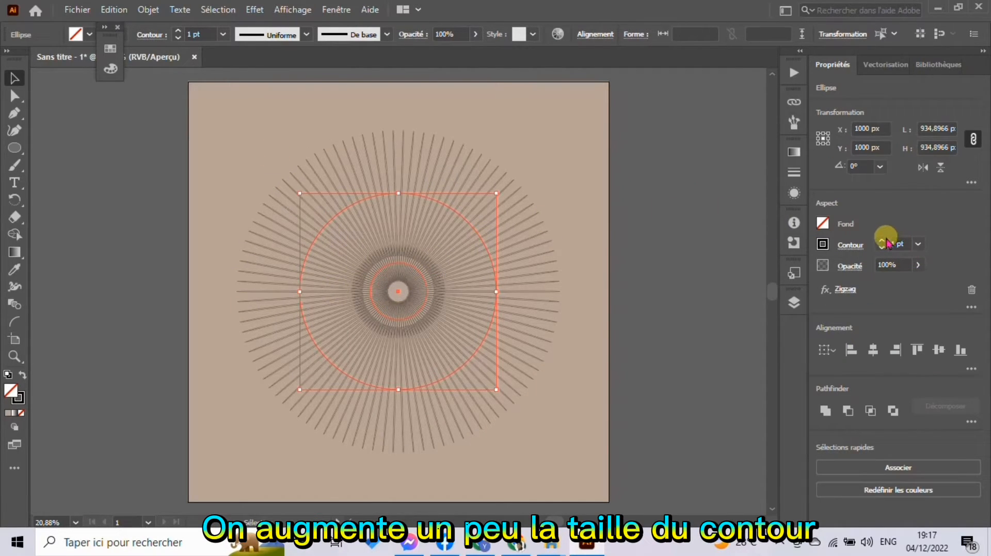
pyautogui.click(917, 243)
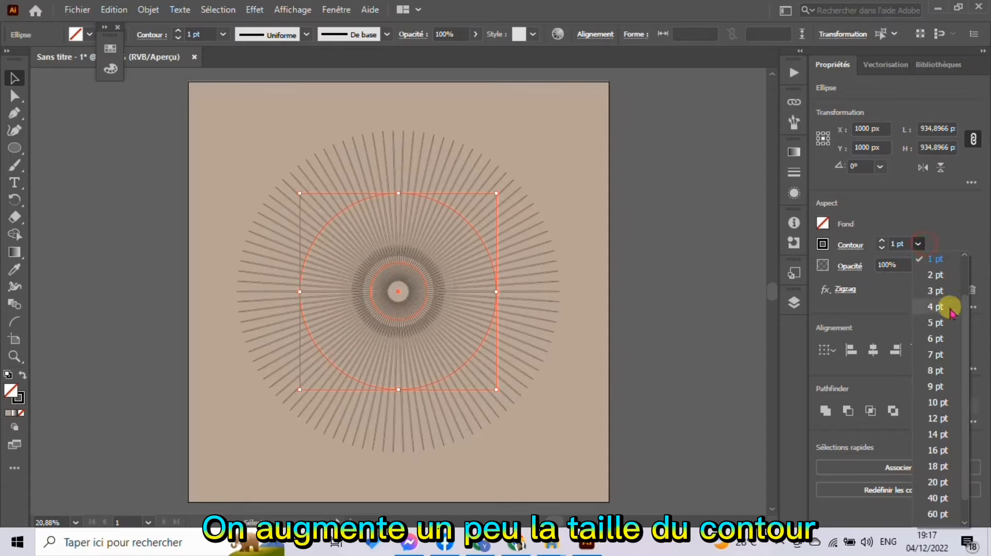
pyautogui.click(936, 291)
pyautogui.click(716, 245)
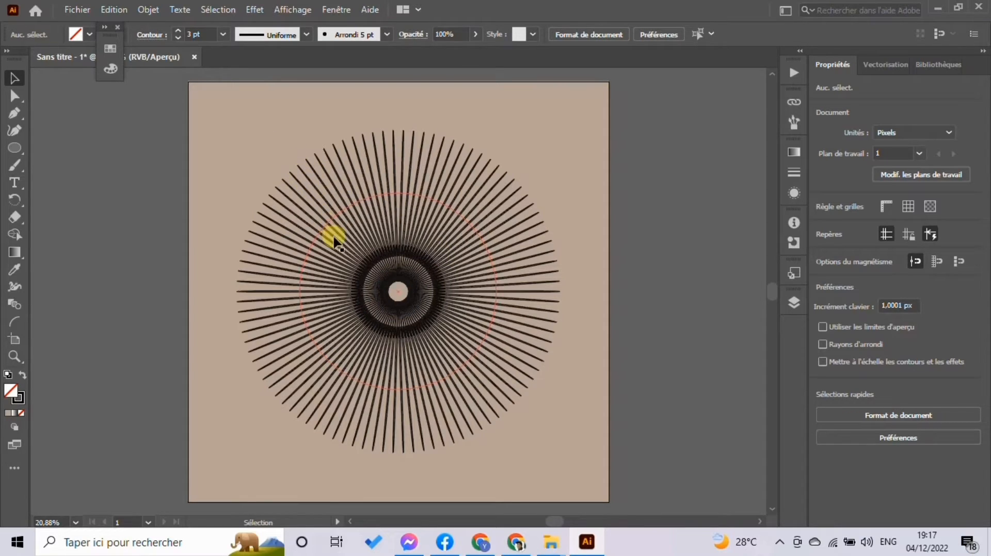
# Step: Fill the large outer zigzag circle with a dark green swatch
pyautogui.click(330, 227)
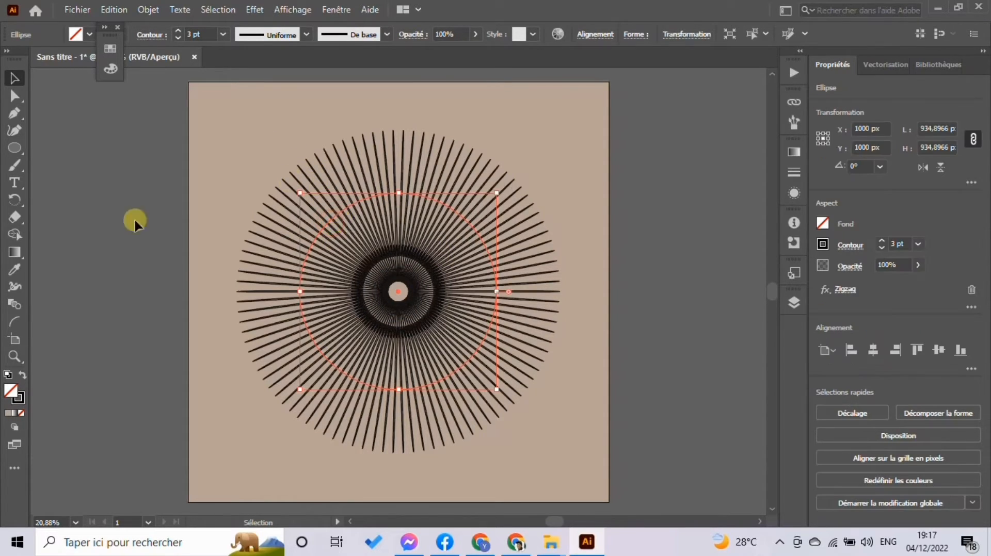
pyautogui.click(90, 34)
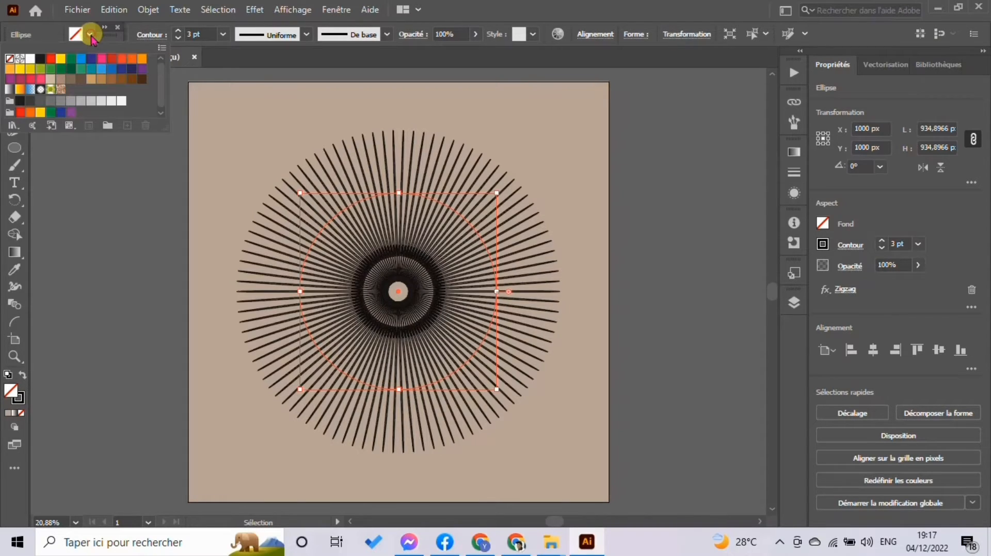
pyautogui.click(70, 69)
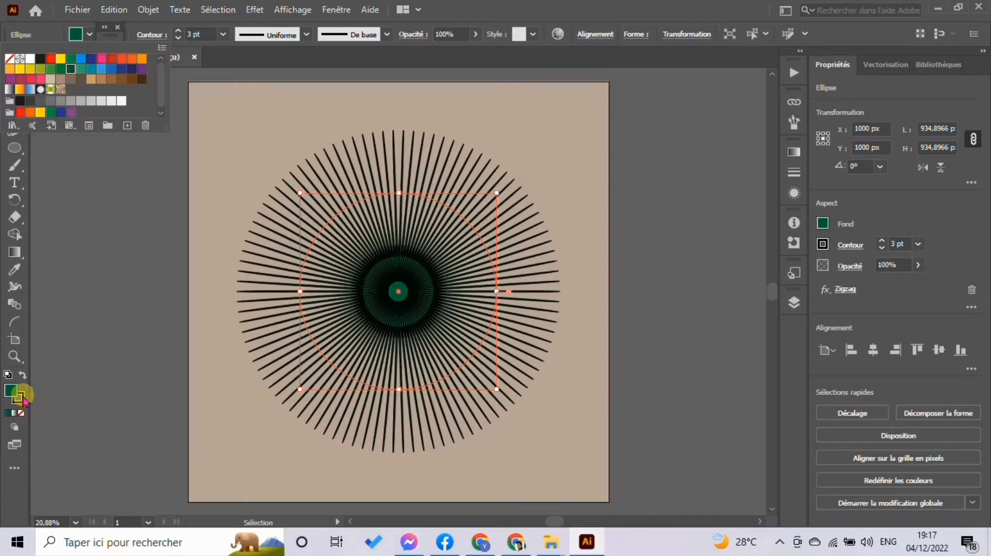
# Step: Try yellow (FFFA51), bright green (1BFF23) and violet-blue (2C00F1) as the outer zigzag circle's stroke colour
pyautogui.click(23, 397)
pyautogui.click(19, 398)
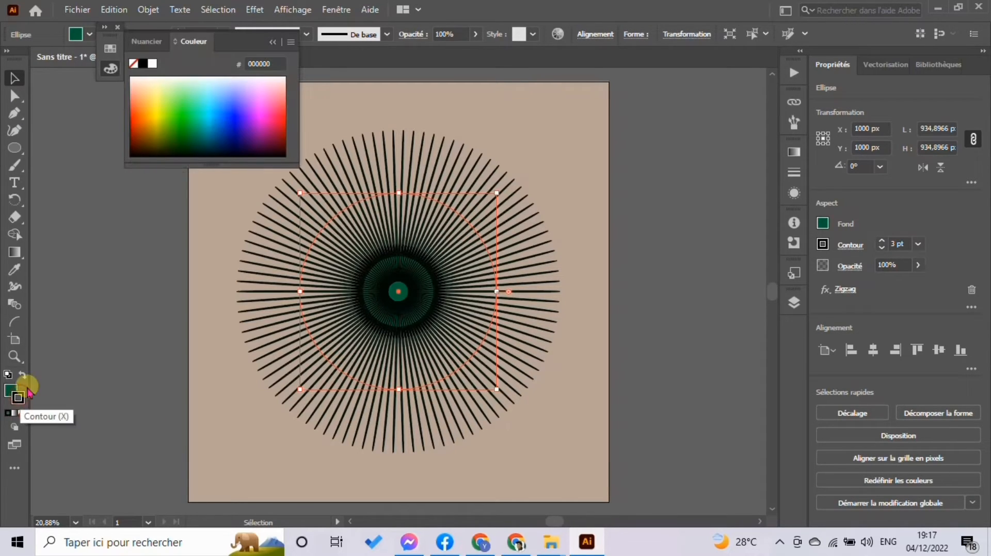
pyautogui.click(159, 97)
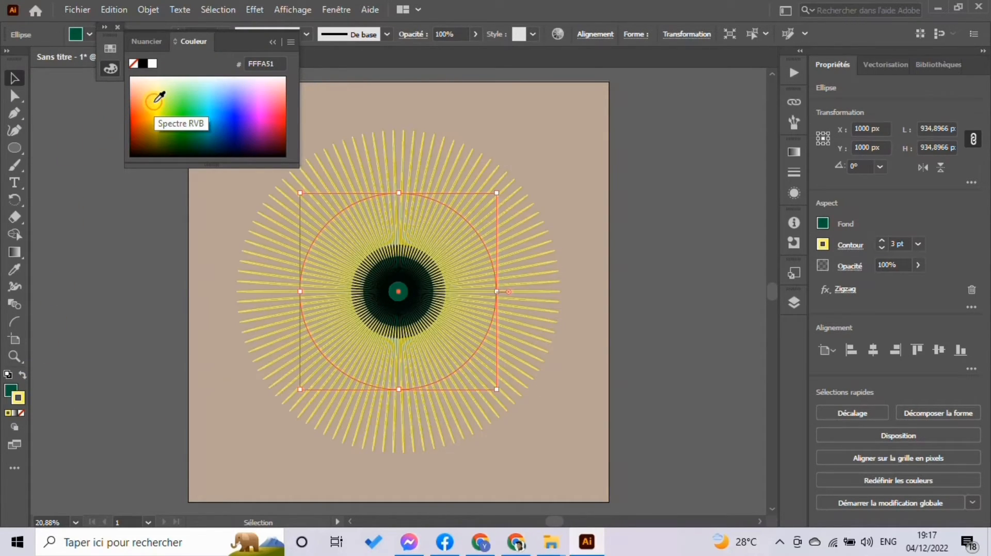
pyautogui.click(181, 110)
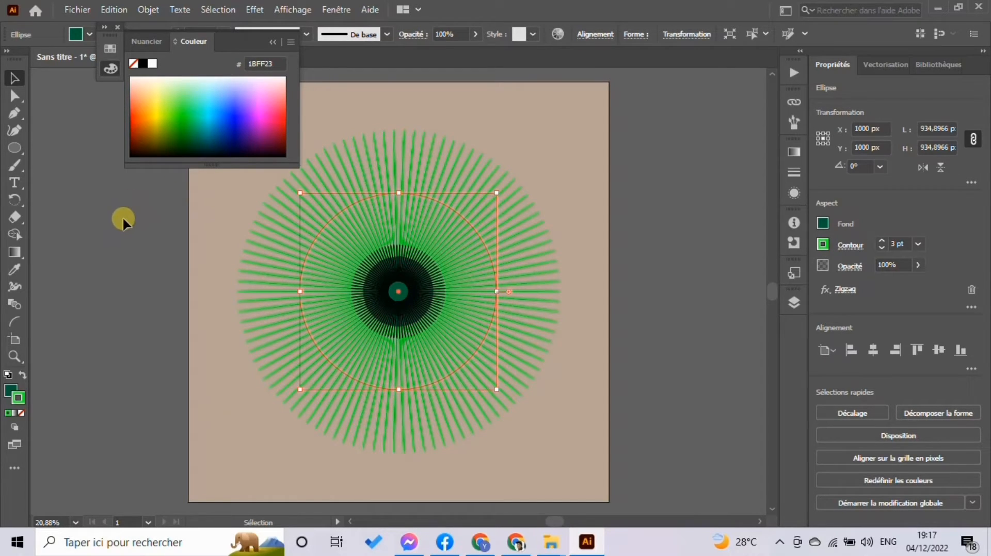
pyautogui.click(238, 113)
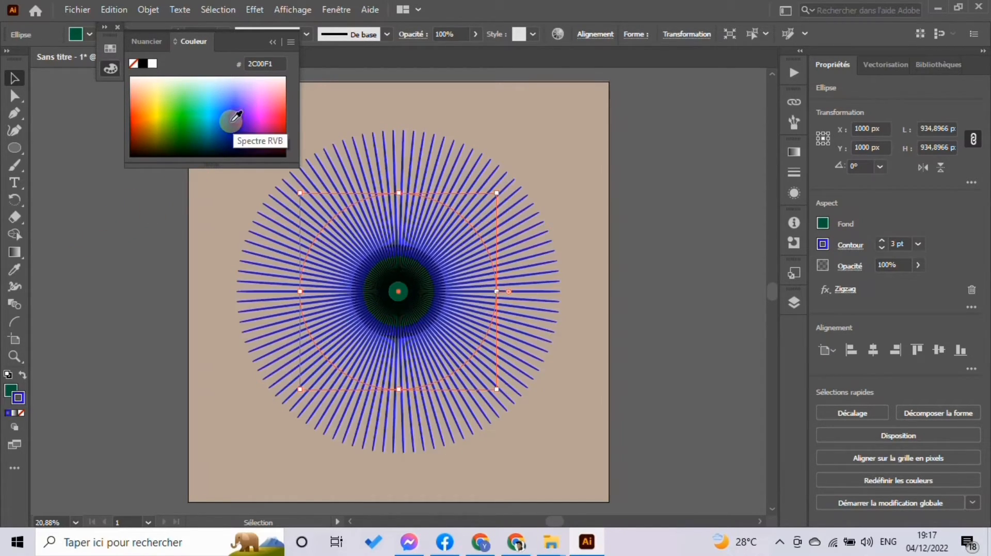
# Step: Set the outer zigzag circle's stroke colour to dark blue (003396) and deselect the circle
pyautogui.click(105, 28)
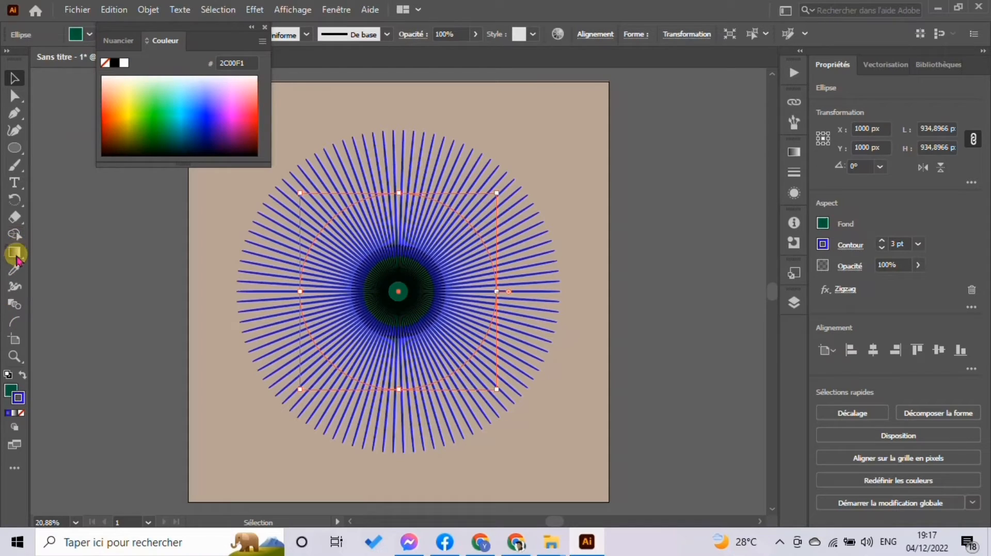
pyautogui.click(14, 251)
pyautogui.click(221, 93)
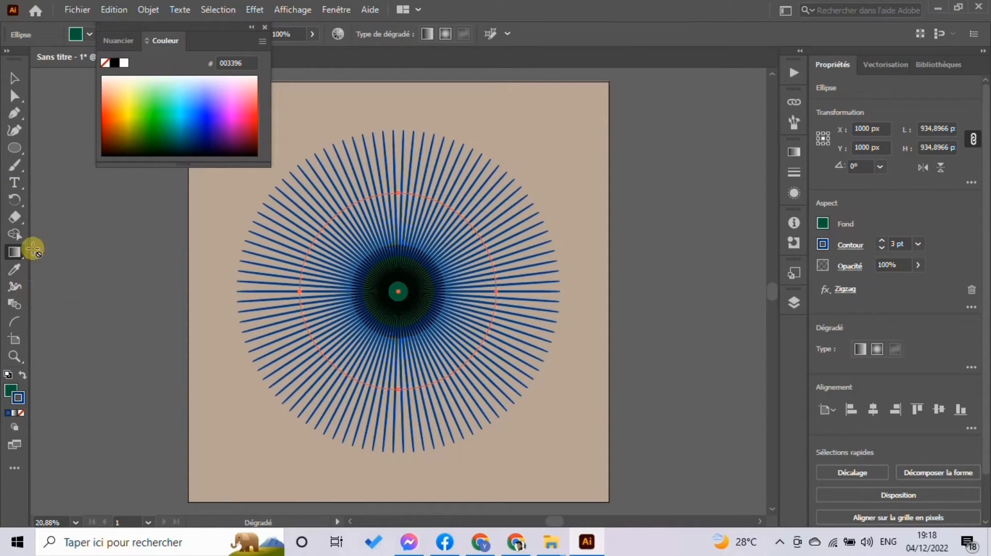
pyautogui.click(14, 78)
pyautogui.click(510, 98)
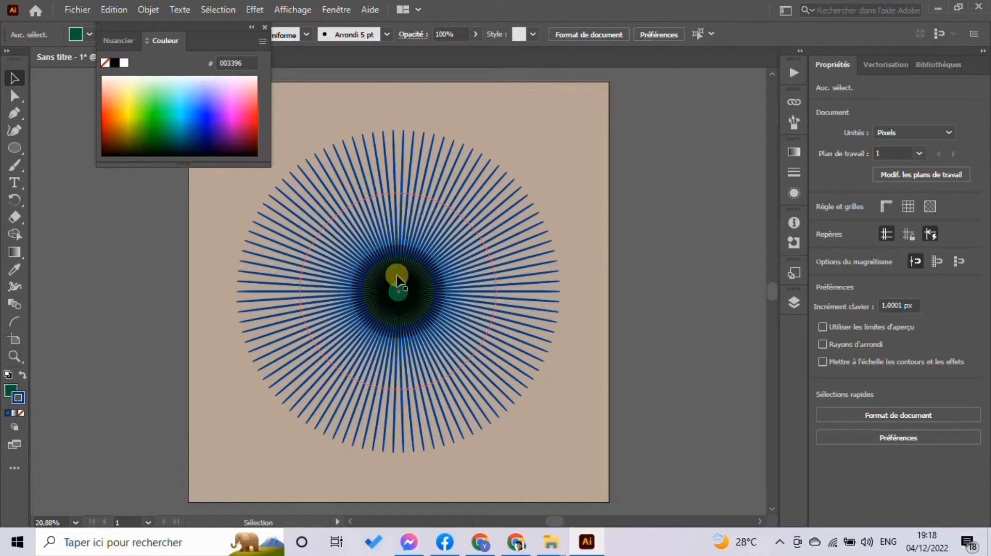
# Step: Give the small inner zigzag circle a pink fill (FF2D79) and a mint green stroke (68FFA9)
pyautogui.click(399, 262)
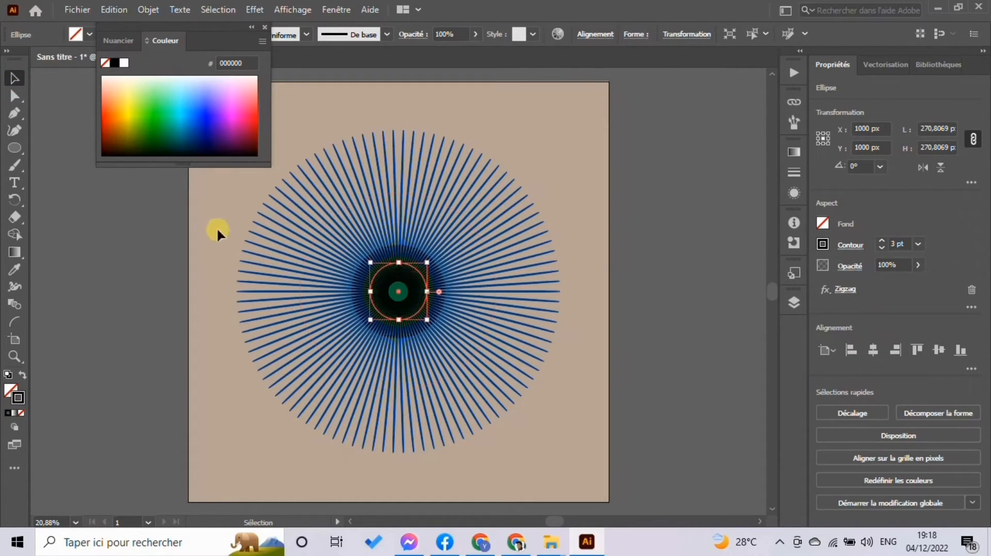
pyautogui.click(11, 390)
pyautogui.click(235, 100)
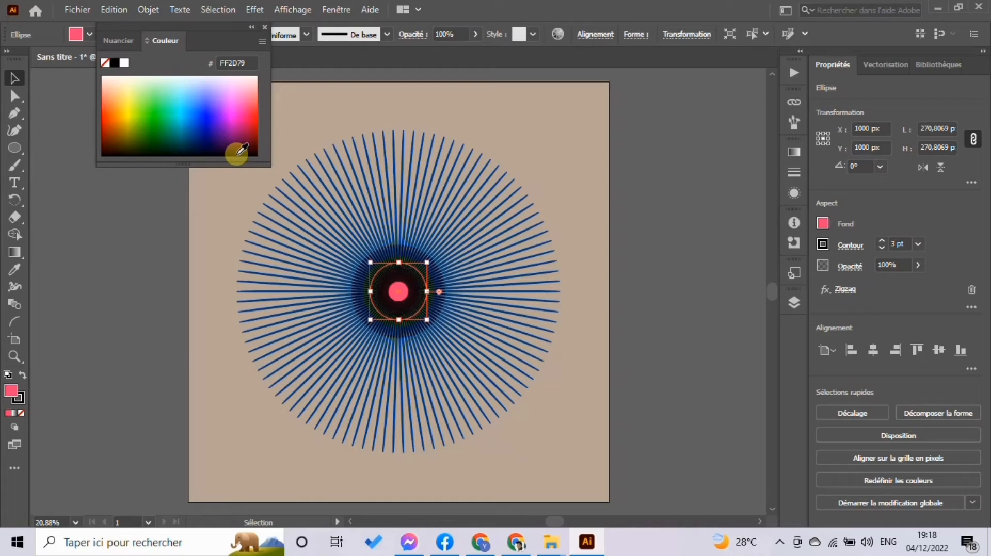
pyautogui.click(22, 397)
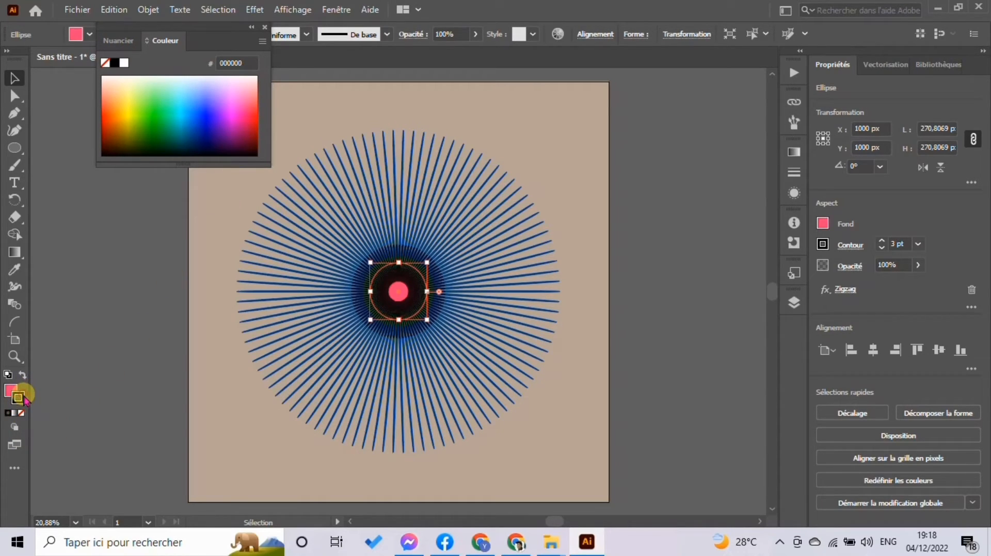
pyautogui.click(166, 94)
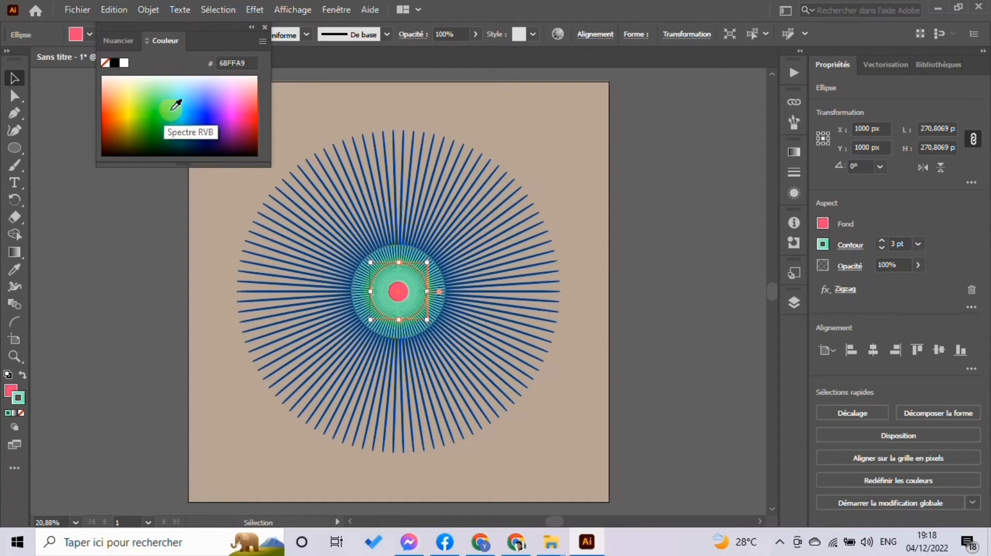
pyautogui.click(593, 160)
# Step: Select both zigzag circles, set their stroke weight to 10 pt, and deselect them
pyautogui.hotkey('ctrl', '-')
pyautogui.hotkey('ctrl', '-')
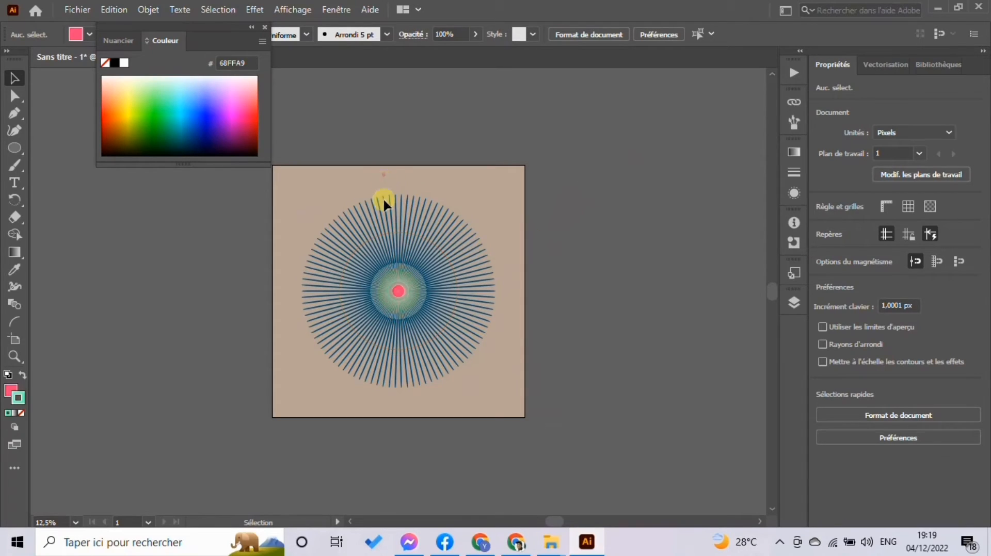
pyautogui.click(415, 280)
pyautogui.click(484, 215)
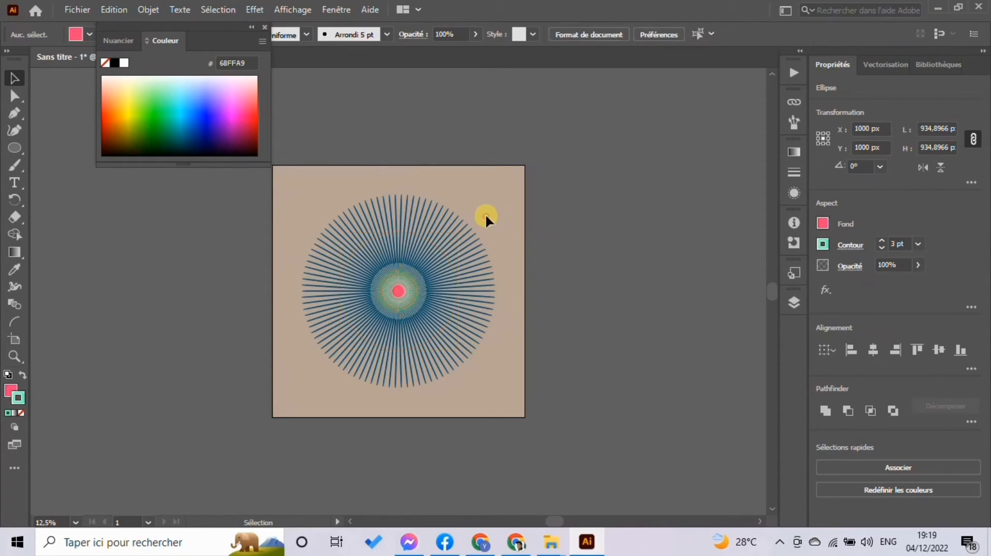
pyautogui.click(384, 317)
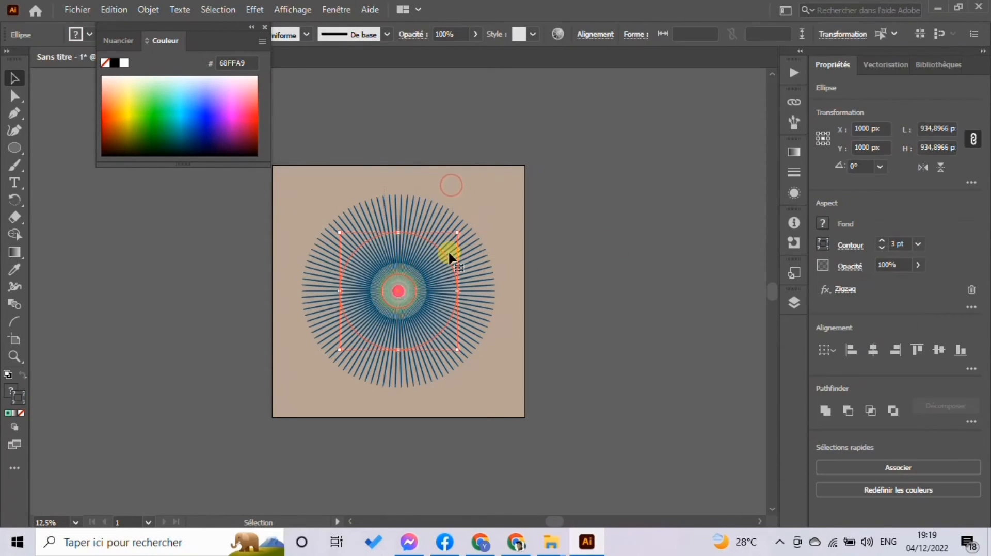
pyautogui.click(918, 245)
pyautogui.click(656, 252)
pyautogui.click(918, 244)
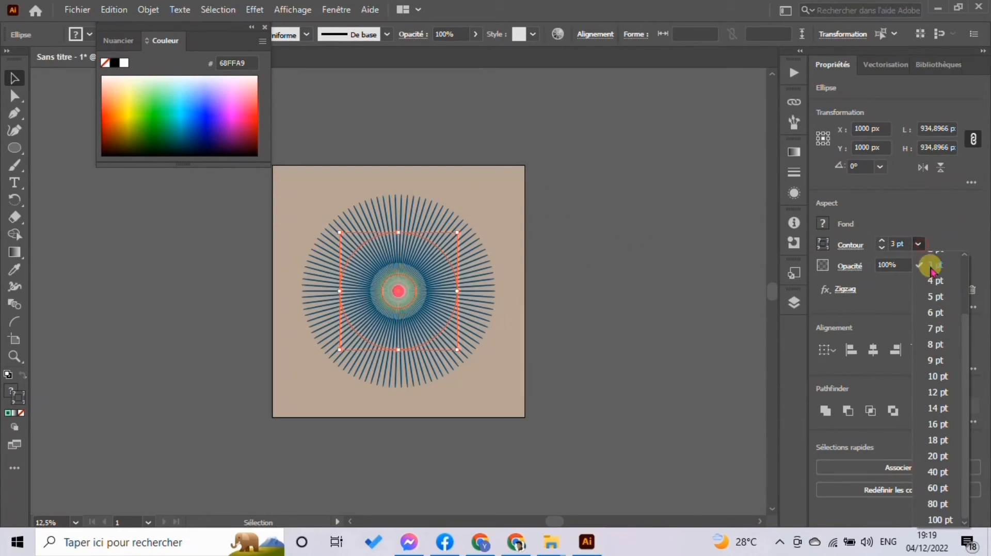
pyautogui.click(952, 377)
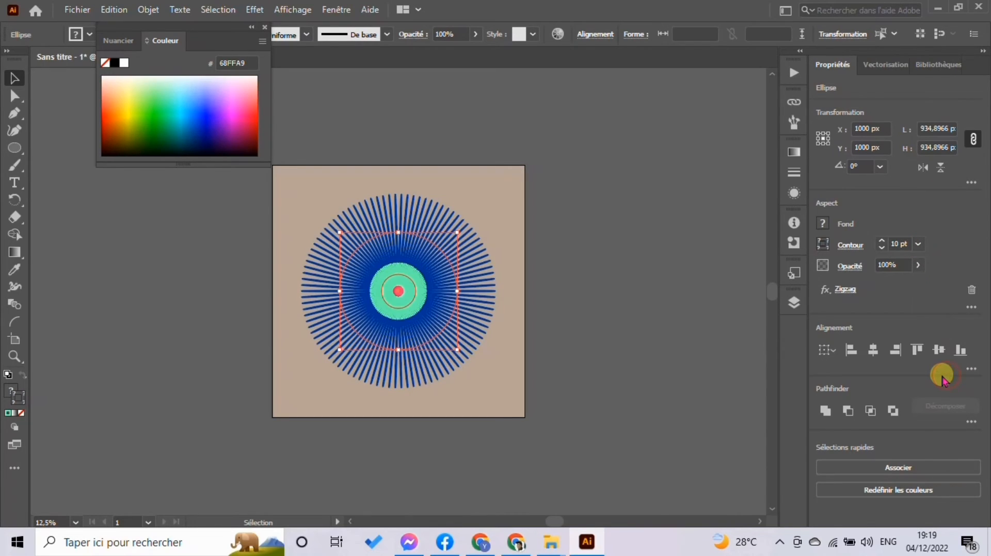
pyautogui.click(625, 318)
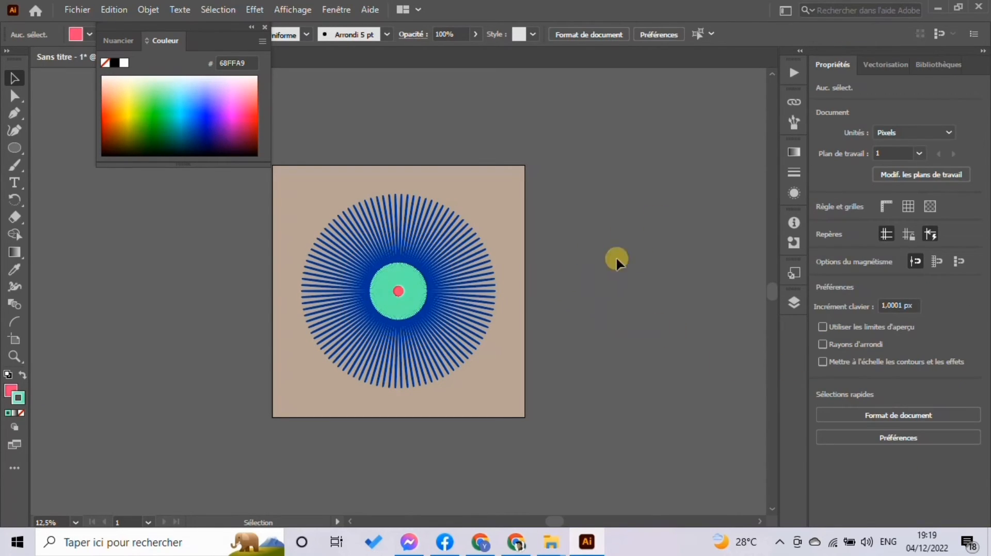
# Step: Select both zigzag circles and move them together to about X 1040 px, Y 1029 px
pyautogui.click(404, 332)
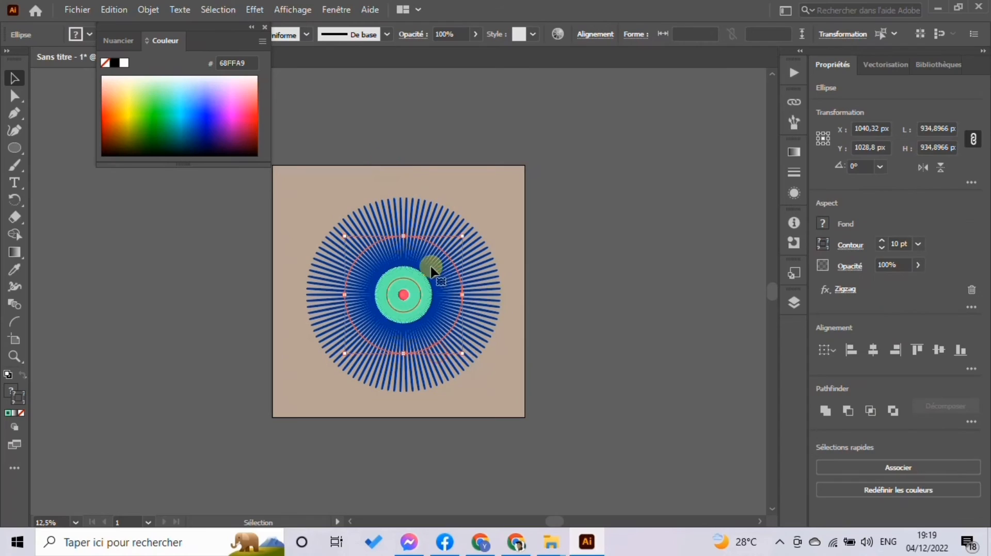